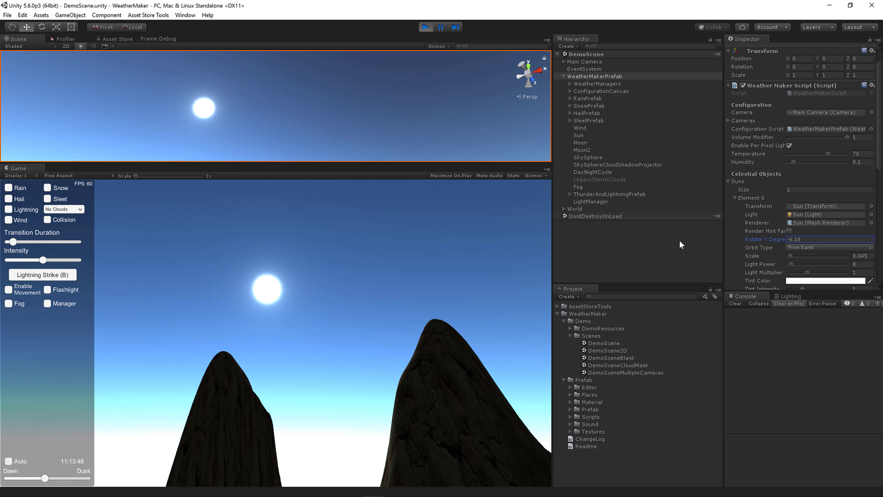
# Step: Set the sun's Rotate Y Degrees to 0, and try a sun Scale of 0.237 before undoing that scale change
pyautogui.write('0')
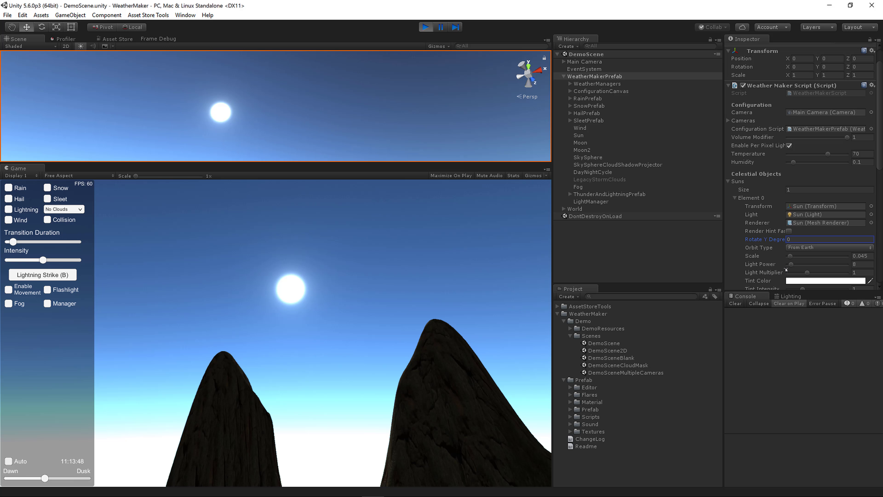
pyautogui.moveTo(791, 256); pyautogui.dragTo(803, 254)
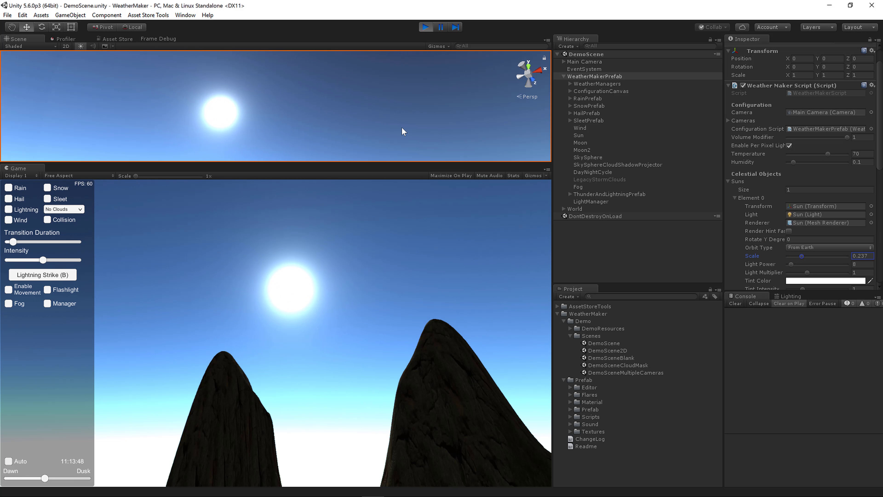
pyautogui.hotkey('ctrl', 'z')
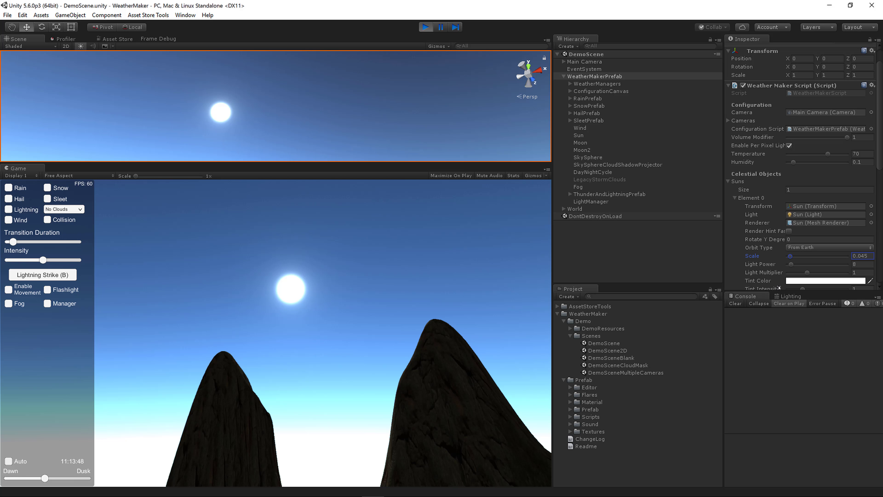
# Step: Set the demo scene's cloud cover to Medium
pyautogui.scroll(-2, 783, 254)
pyautogui.click(63, 209)
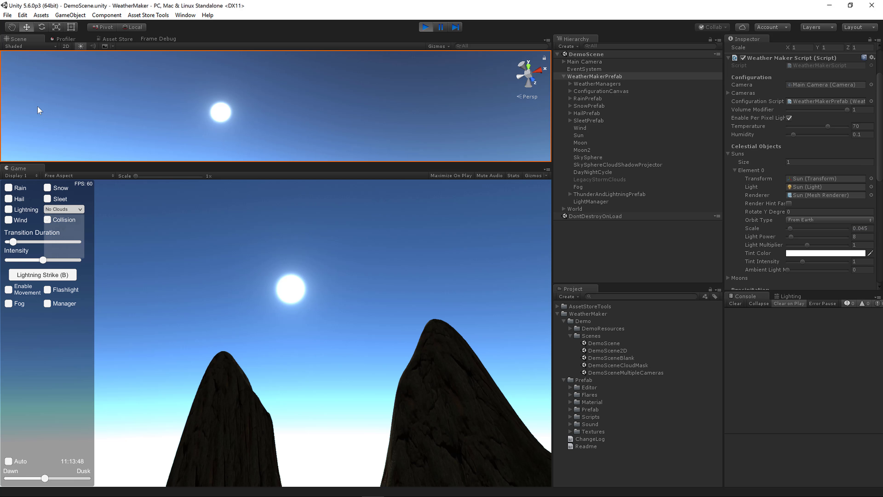
pyautogui.click(62, 236)
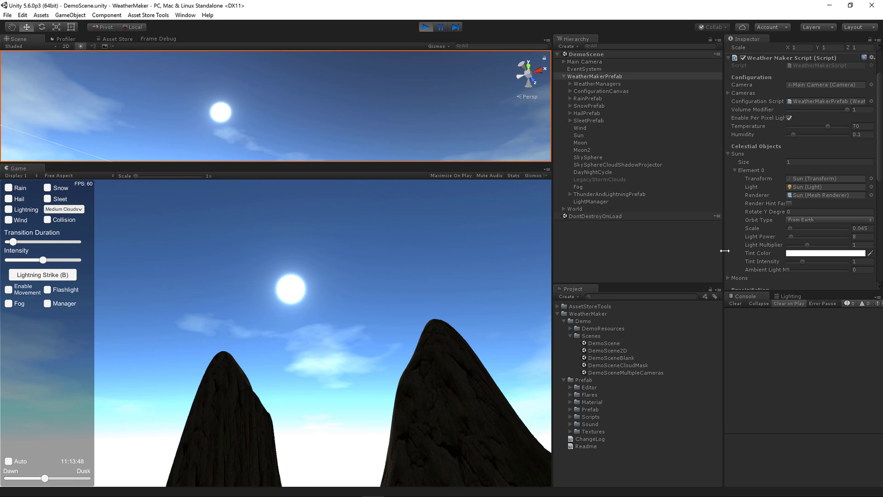
# Step: Try a sun Light Multiplier of 2.43 and Light Power of 94.5, restoring them to 1 and 8
pyautogui.moveTo(802, 247); pyautogui.dragTo(836, 249)
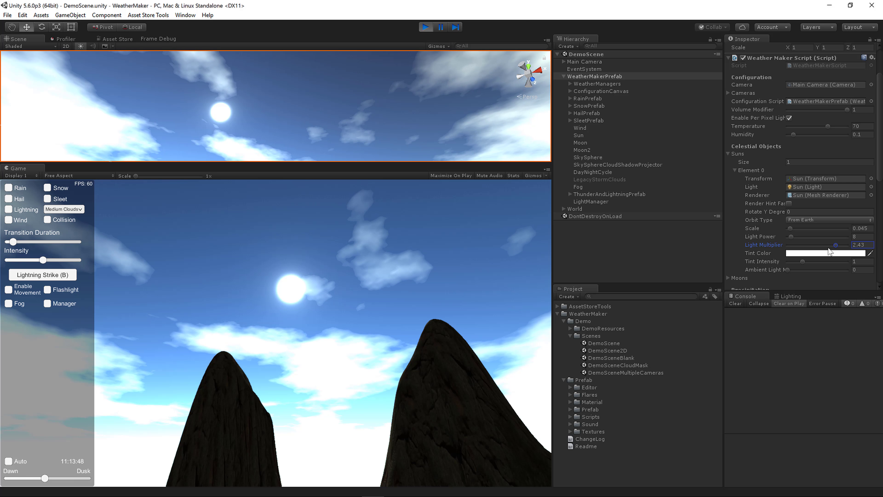
pyautogui.write('1')
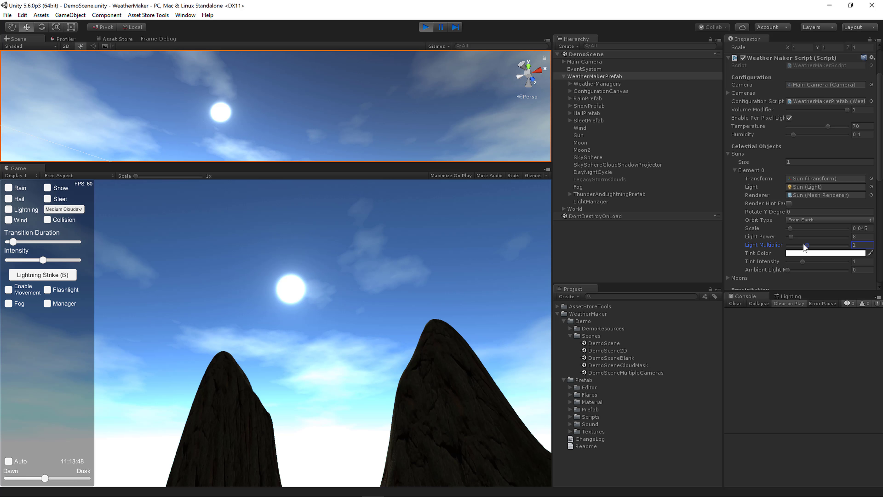
pyautogui.moveTo(807, 245)
pyautogui.mouseDown()
pyautogui.moveTo(837, 247)
pyautogui.moveTo(807, 247)
pyautogui.moveTo(800, 237)
pyautogui.moveTo(845, 234)
pyautogui.moveTo(787, 237)
pyautogui.moveTo(814, 237)
pyautogui.mouseUp()
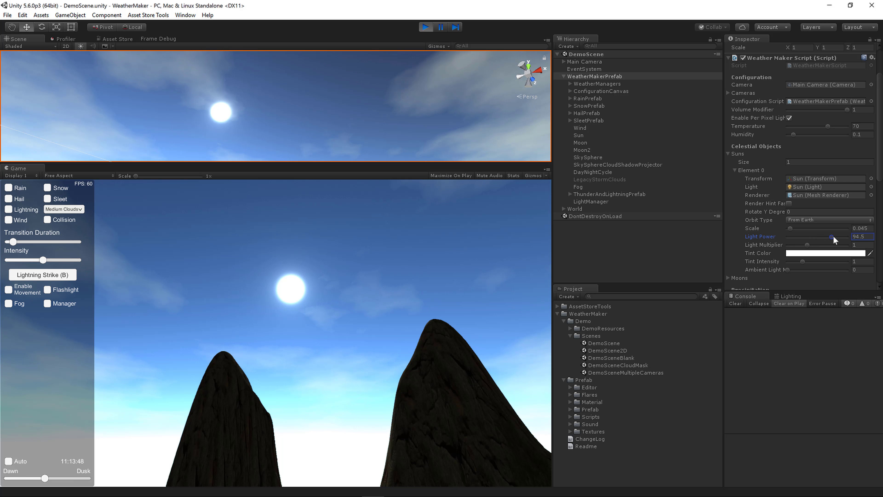
pyautogui.write('8')
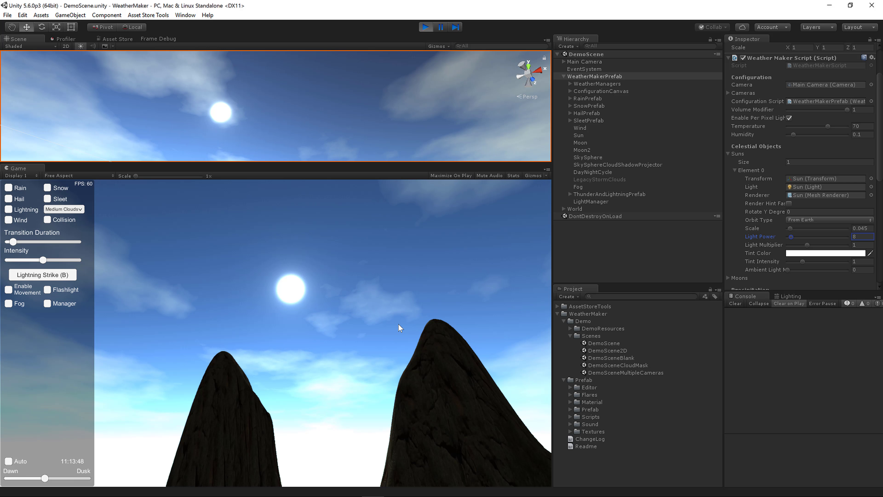
# Step: Try a red Tint Color (D81818) on the sun, and undo the color change
pyautogui.click(805, 253)
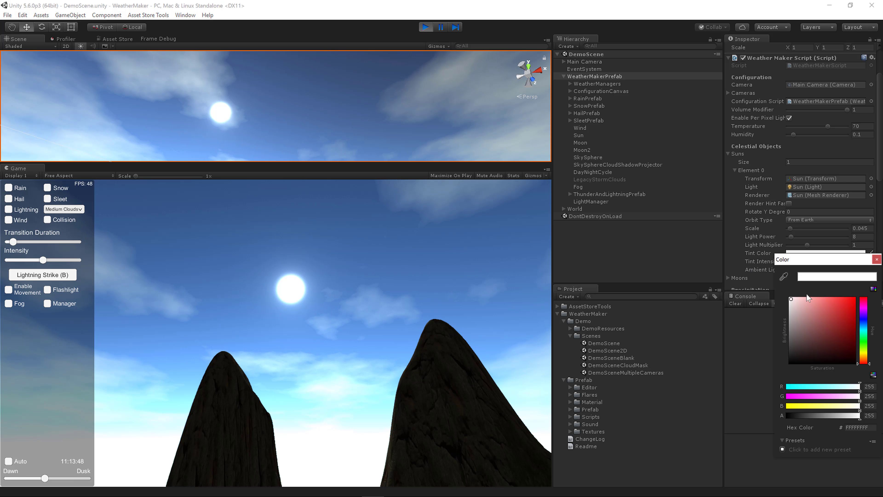
pyautogui.moveTo(810, 313)
pyautogui.mouseDown()
pyautogui.moveTo(860, 280)
pyautogui.moveTo(844, 343)
pyautogui.moveTo(850, 358)
pyautogui.moveTo(799, 344)
pyautogui.moveTo(794, 308)
pyautogui.moveTo(847, 308)
pyautogui.mouseUp()
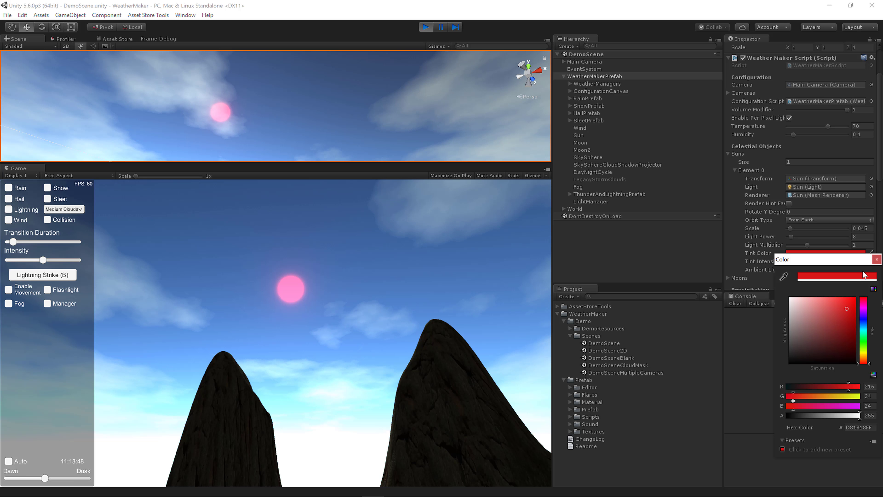
pyautogui.click(876, 259)
pyautogui.hotkey('ctrl', 'z')
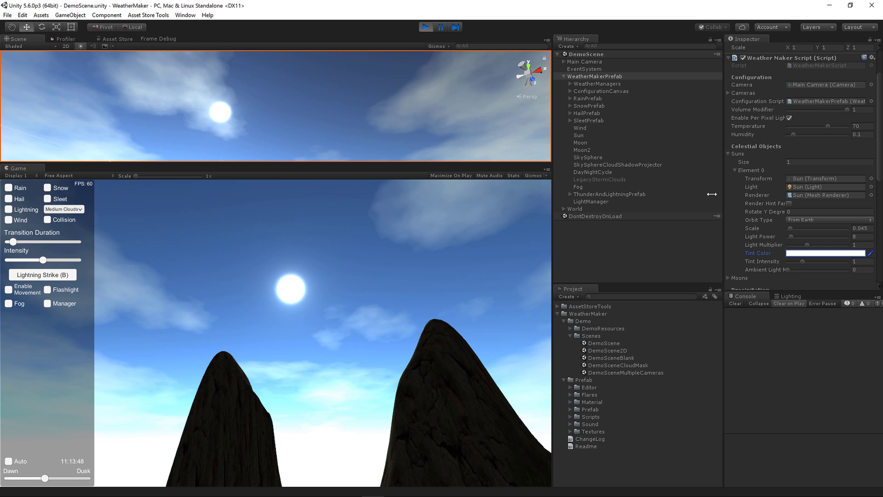
# Step: Examine the Light component settings of the Sun object
pyautogui.click(580, 135)
pyautogui.scroll(3, 775, 181)
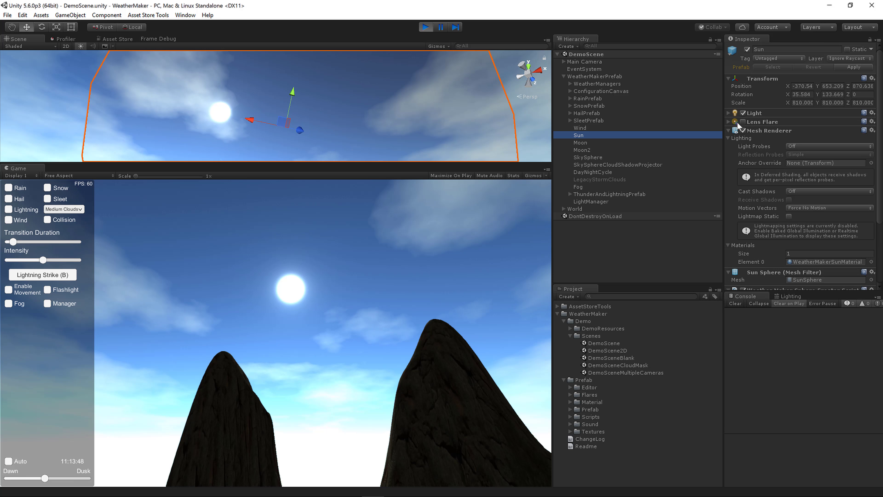
pyautogui.click(730, 113)
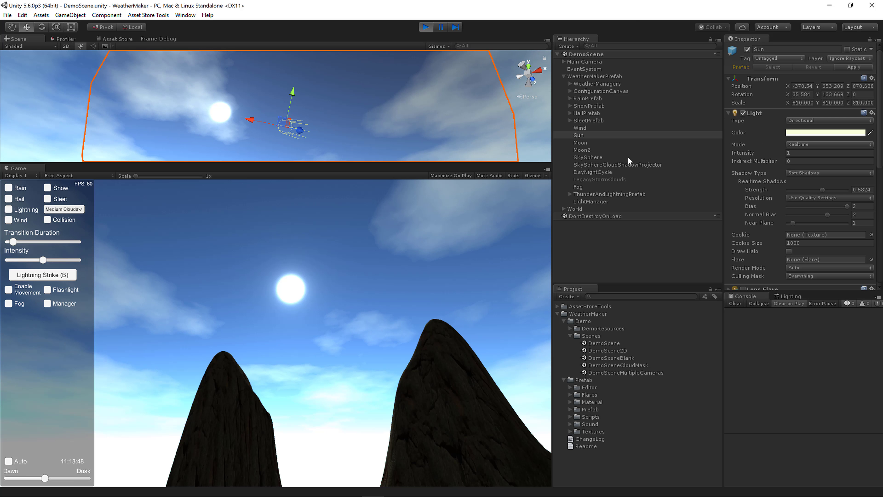
# Step: On WeatherMakerPrefab, tint the sun red (FF0000) and try a Tint Intensity of 3.43, undoing the intensity change
pyautogui.click(591, 75)
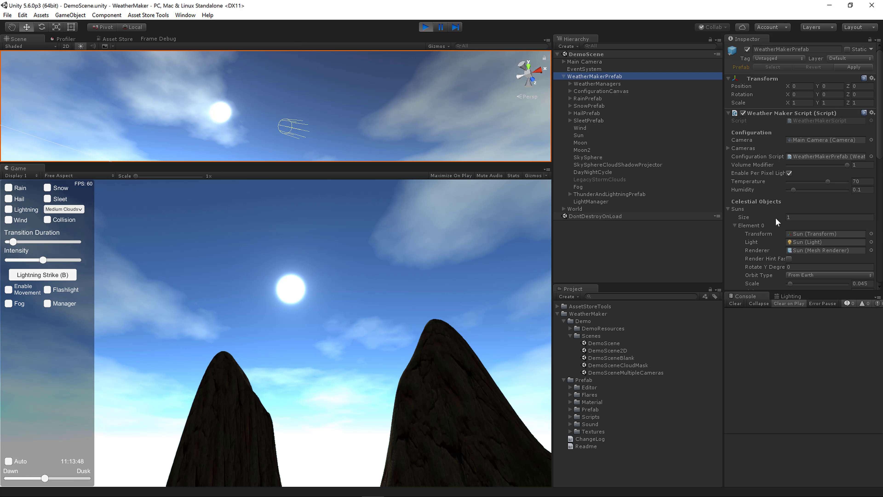
pyautogui.scroll(-3, 776, 217)
pyautogui.scroll(-2, 775, 219)
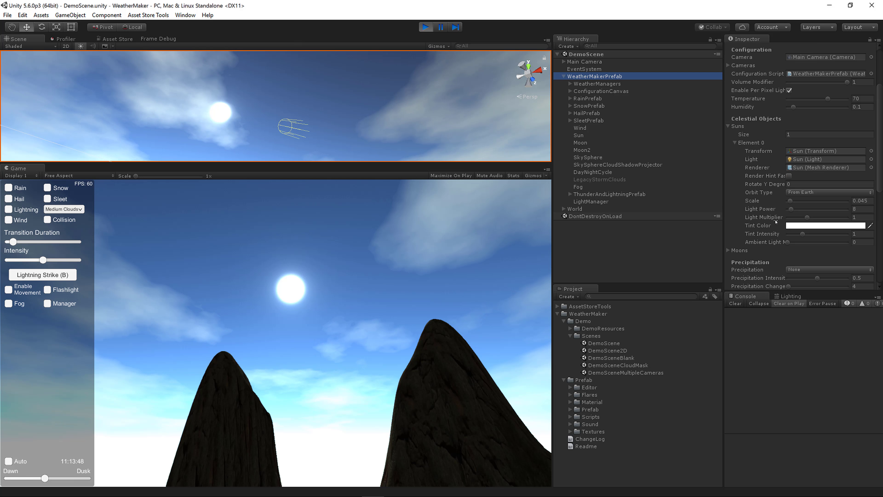
pyautogui.click(803, 225)
pyautogui.click(855, 329)
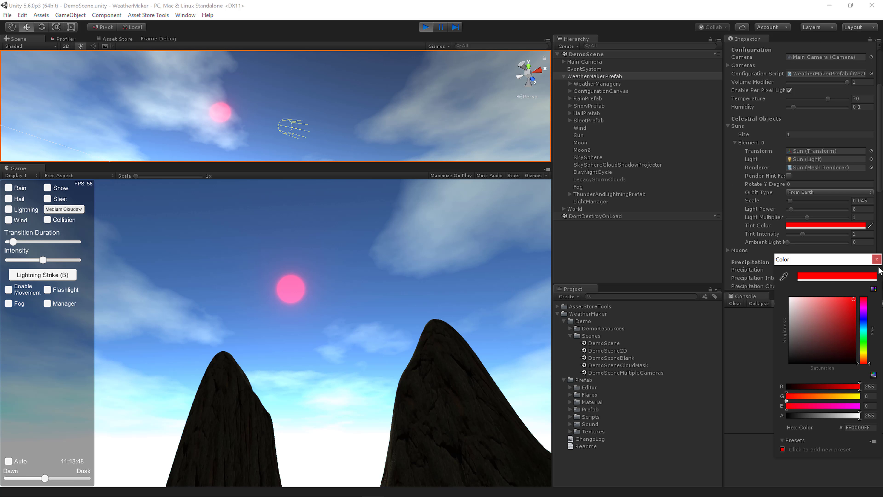
pyautogui.click(441, 134)
pyautogui.moveTo(803, 234); pyautogui.dragTo(838, 234)
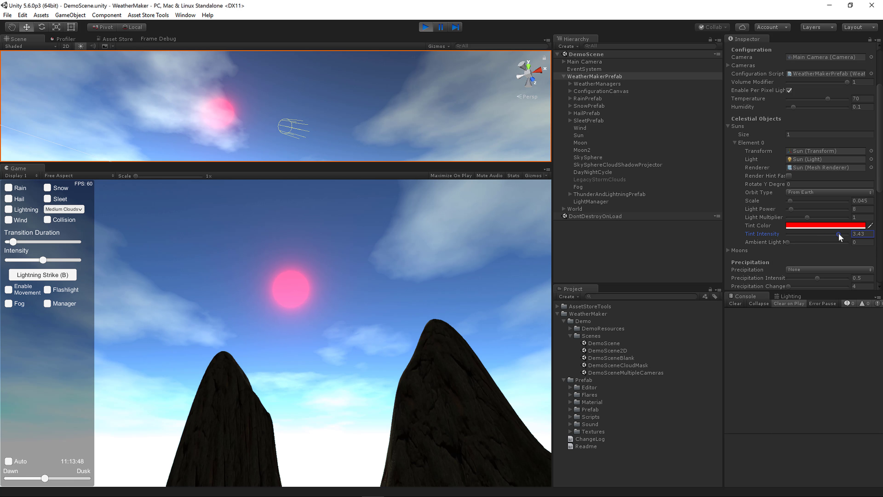
pyautogui.hotkey('ctrl', 'z')
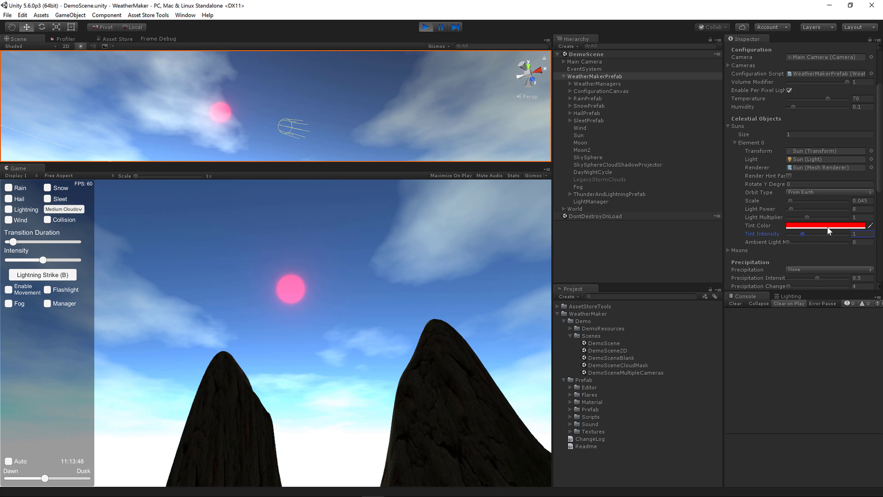
# Step: Restore the sun's Tint Color to white (FFFFFF)
pyautogui.click(827, 225)
pyautogui.click(811, 306)
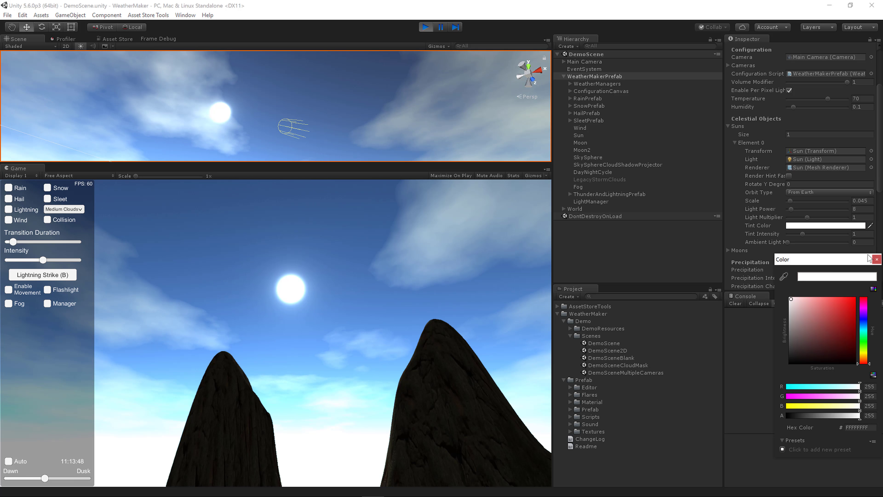
pyautogui.click(876, 259)
# Step: Collapse the Suns settings and expand the Moons settings under Celestial Objects
pyautogui.scroll(-2, 783, 237)
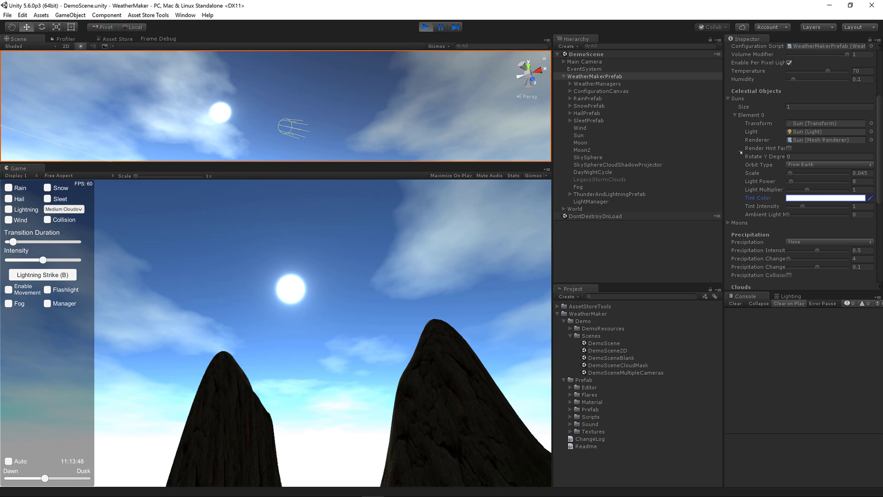
pyautogui.click(734, 114)
pyautogui.click(730, 99)
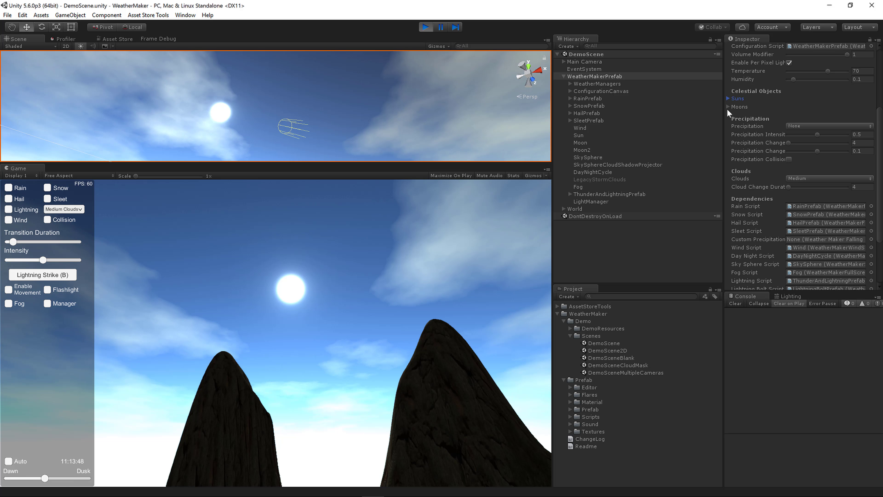
pyautogui.click(729, 107)
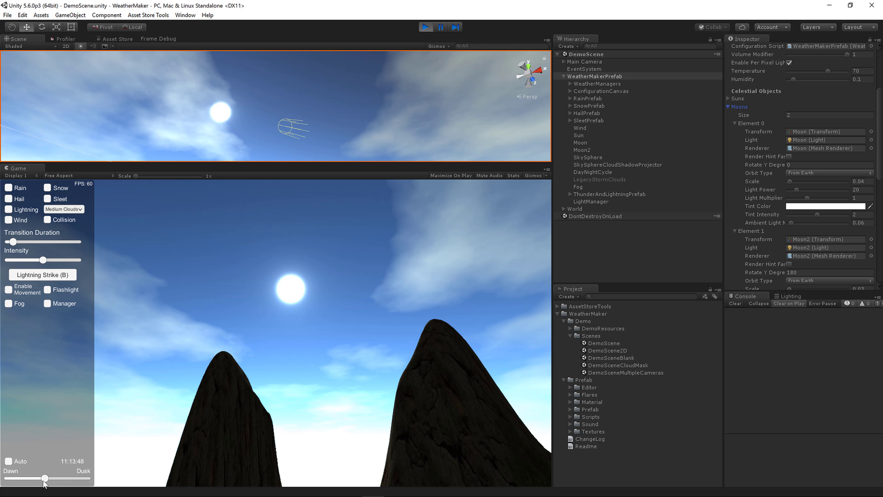
# Step: Set the demo's time of day to 22:05:28 and switch to No Clouds to bring the moon into view
pyautogui.moveTo(45, 480); pyautogui.dragTo(80, 477)
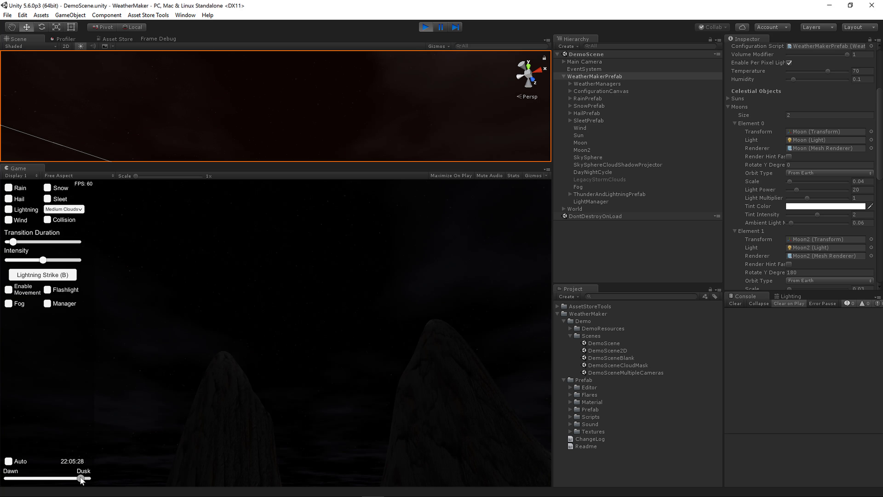
pyautogui.click(64, 209)
pyautogui.click(65, 220)
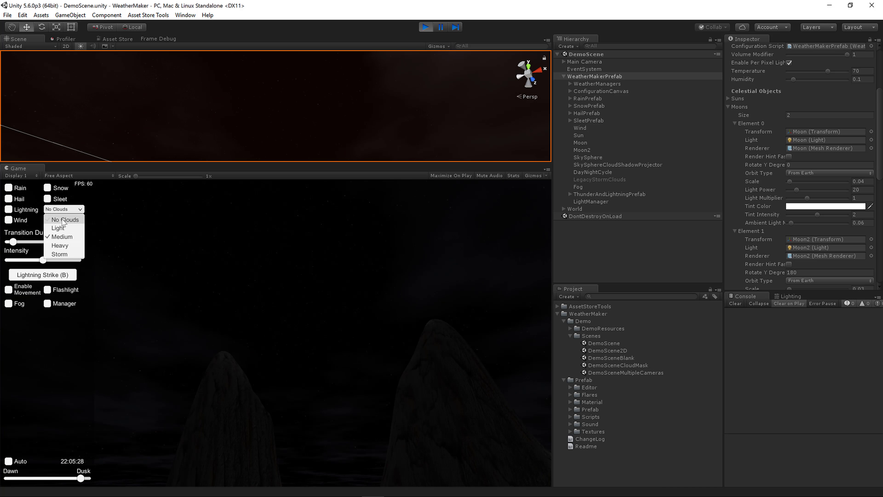
pyautogui.press('m')
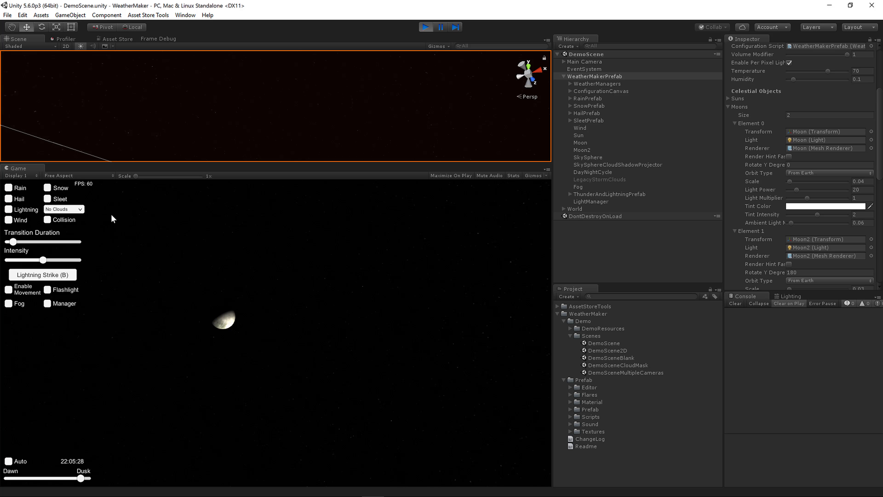
# Step: Switch the clouds to Medium and try changing the first moon's Rotate Y Degrees, returning it to 0
pyautogui.click(64, 209)
pyautogui.click(62, 237)
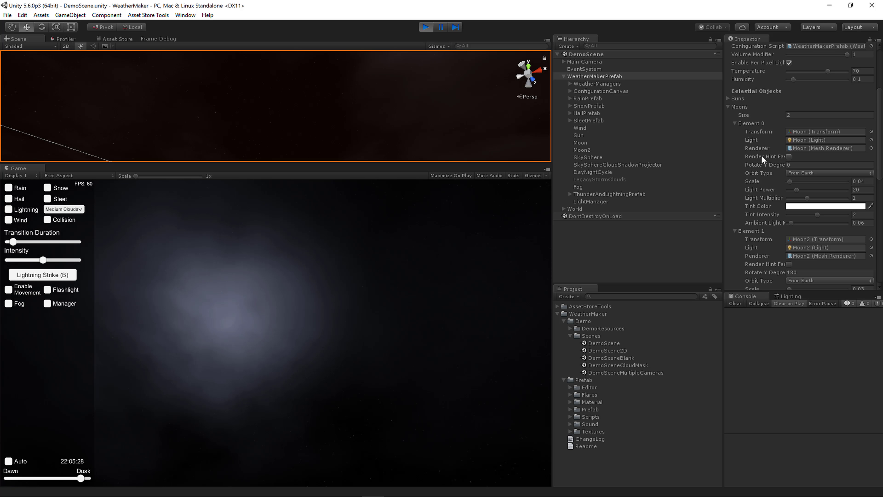
pyautogui.moveTo(763, 165); pyautogui.dragTo(778, 165)
pyautogui.moveTo(19, 313); pyautogui.dragTo(280, 313)
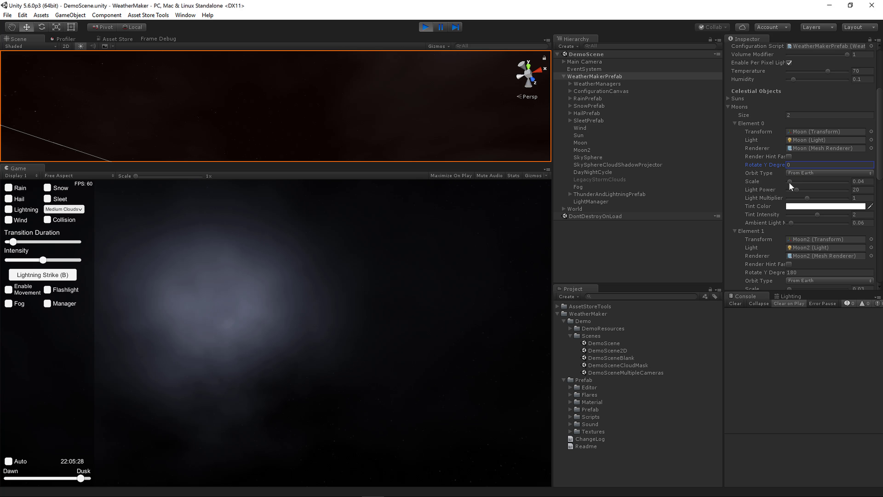
# Step: Switch the clouds to Light and try a Scale of 0.155 on the first moon before setting it to 0.04
pyautogui.moveTo(790, 181)
pyautogui.mouseDown()
pyautogui.moveTo(806, 182)
pyautogui.moveTo(796, 182)
pyautogui.mouseUp()
pyautogui.click(79, 209)
pyautogui.click(78, 232)
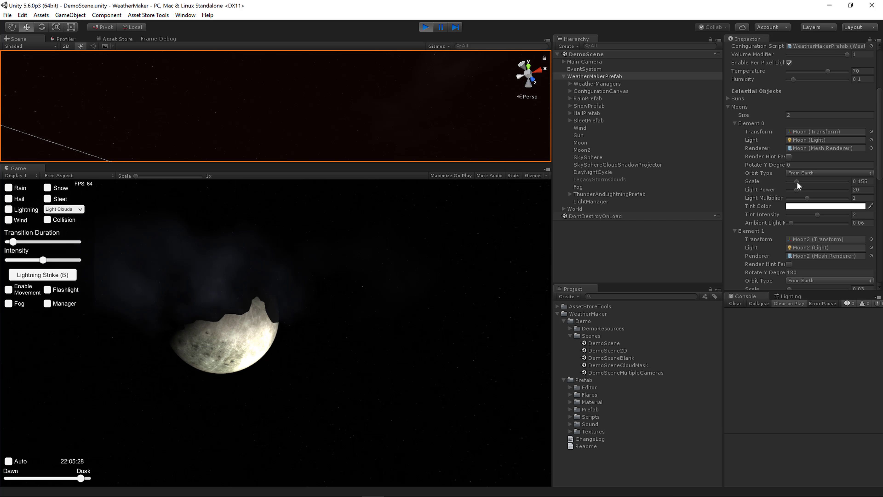
pyautogui.moveTo(797, 182)
pyautogui.mouseDown()
pyautogui.moveTo(805, 182)
pyautogui.moveTo(792, 182)
pyautogui.mouseUp()
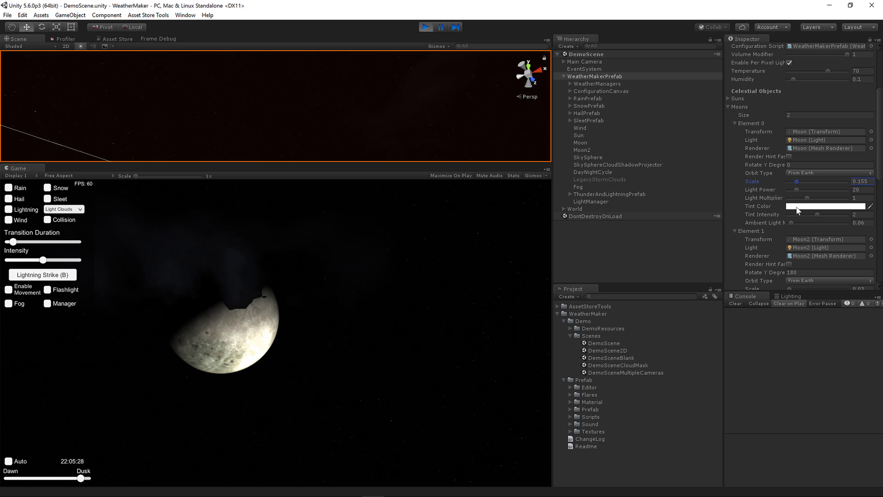
pyautogui.write('0.04')
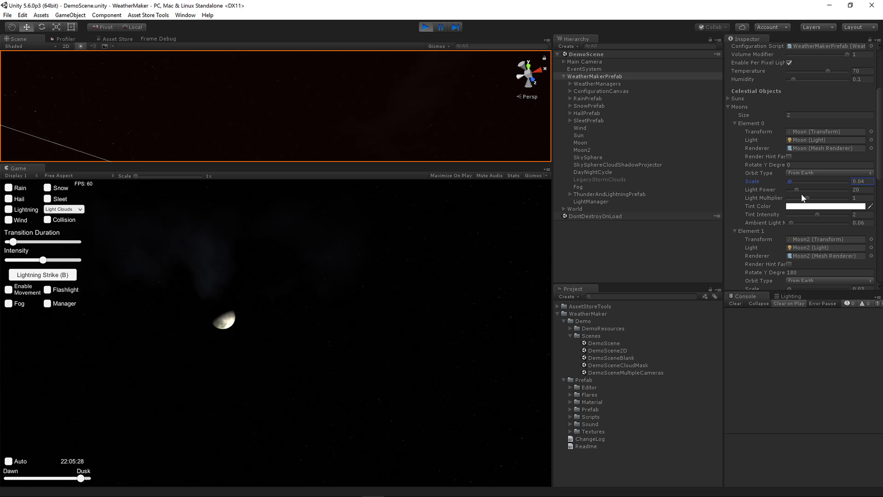
# Step: Try adjusting the first moon's Light Power and Light Multiplier, and undo both changes
pyautogui.moveTo(797, 191); pyautogui.dragTo(819, 197)
pyautogui.hotkey('ctrl', 'z')
pyautogui.hotkey('ctrl', 'z')
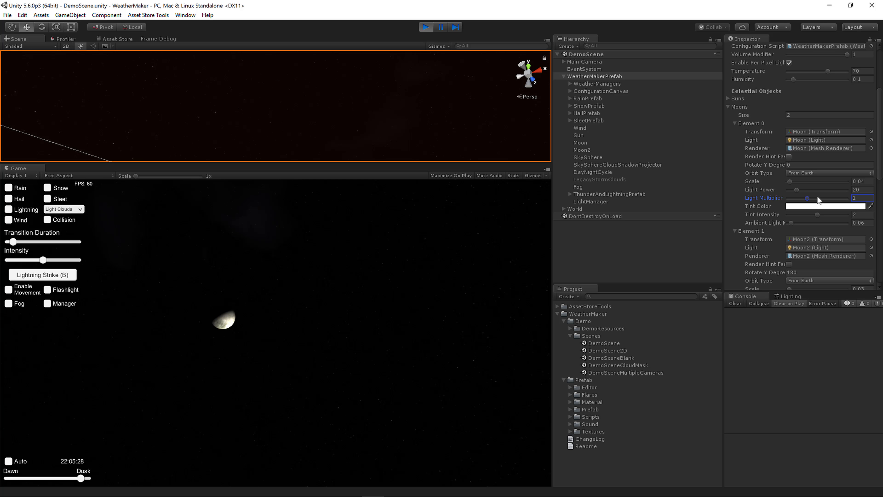
# Step: Try a red Tint Color (FF0000) with a higher Tint Intensity on the first moon, and undo the changes
pyautogui.click(826, 206)
pyautogui.moveTo(830, 312); pyautogui.dragTo(860, 295)
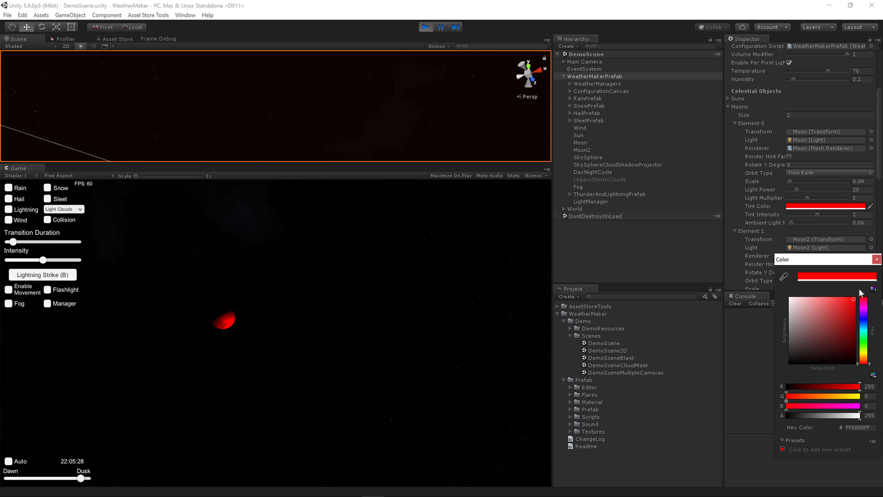
pyautogui.click(878, 260)
pyautogui.click(855, 214)
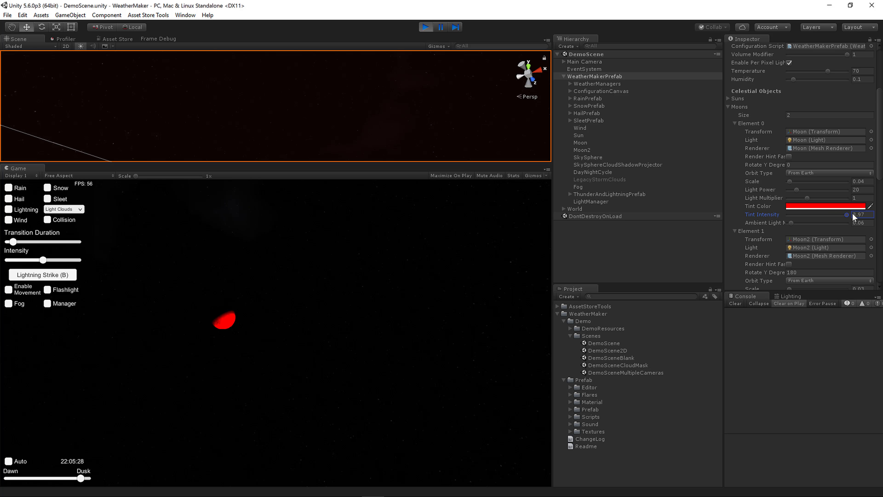
pyautogui.hotkey('ctrl', 'z')
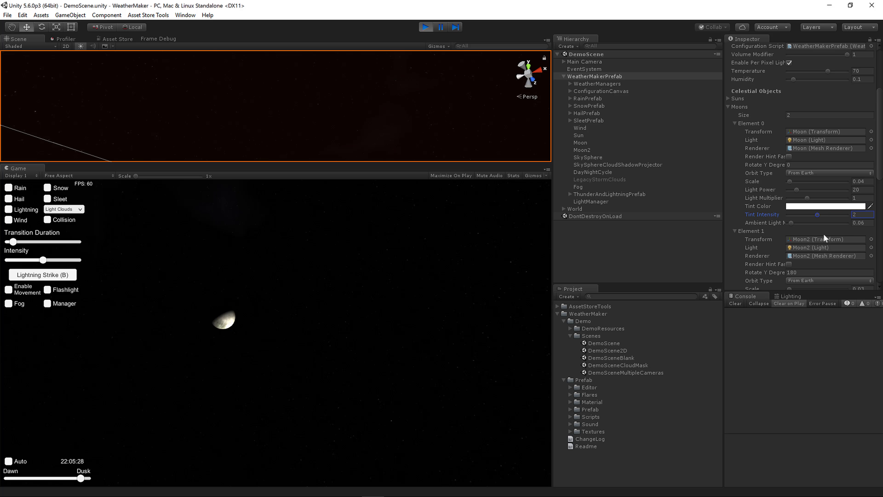
# Step: Try Ambient Light Multiplier values of 0.706 and 0 on the first moon, and undo the changes
pyautogui.moveTo(791, 222); pyautogui.dragTo(831, 225)
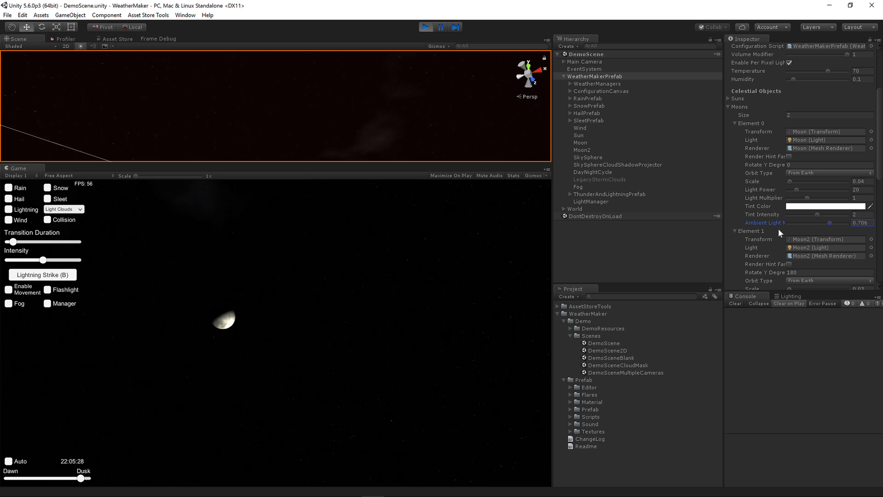
pyautogui.click(445, 315)
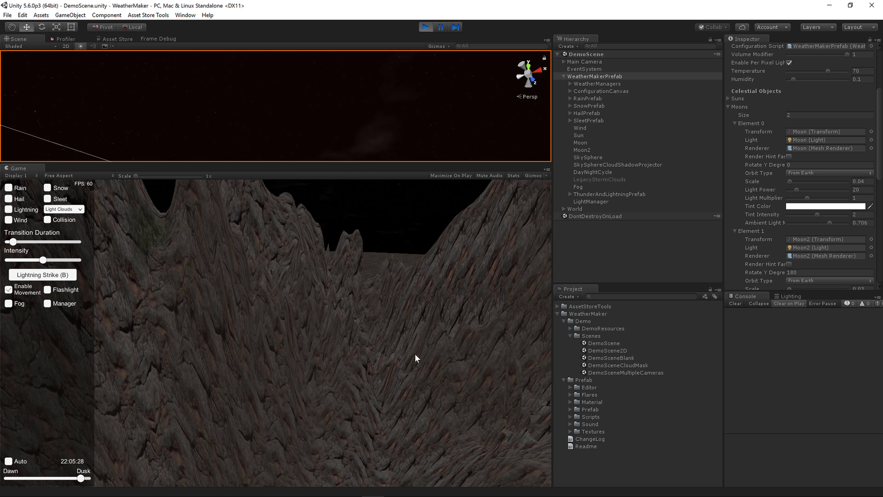
pyautogui.moveTo(830, 223); pyautogui.dragTo(791, 223)
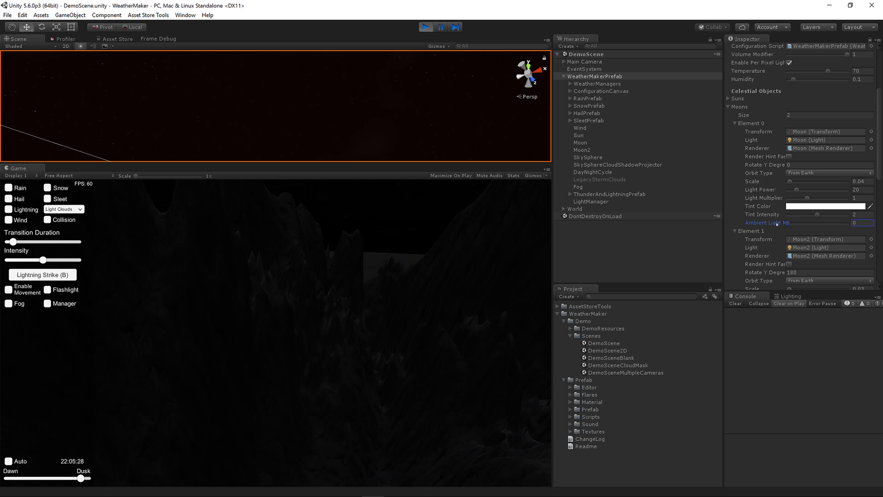
pyautogui.hotkey('ctrl', 'z')
pyautogui.hotkey('ctrl', 'y')
# Step: Examine the DayNightCycle settings and the SkySphere's ambient color and intensity settings
pyautogui.click(591, 172)
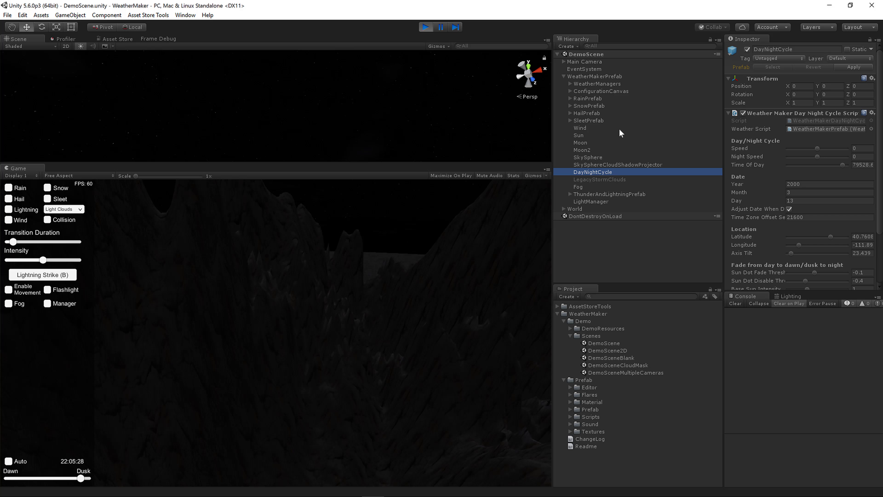
pyautogui.click(596, 157)
pyautogui.scroll(-10, 776, 184)
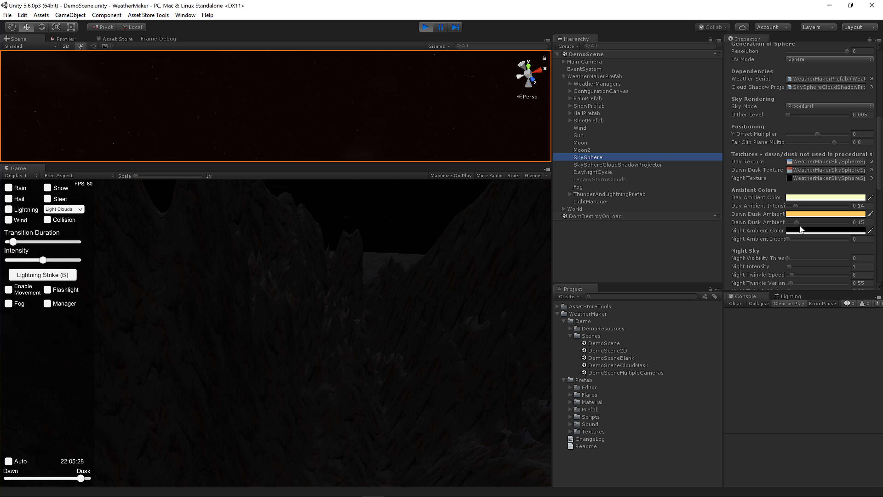
# Step: Return to the WeatherMakerPrefab settings, try a Light Multiplier of 3 on the second moon, and undo the change
pyautogui.click(589, 74)
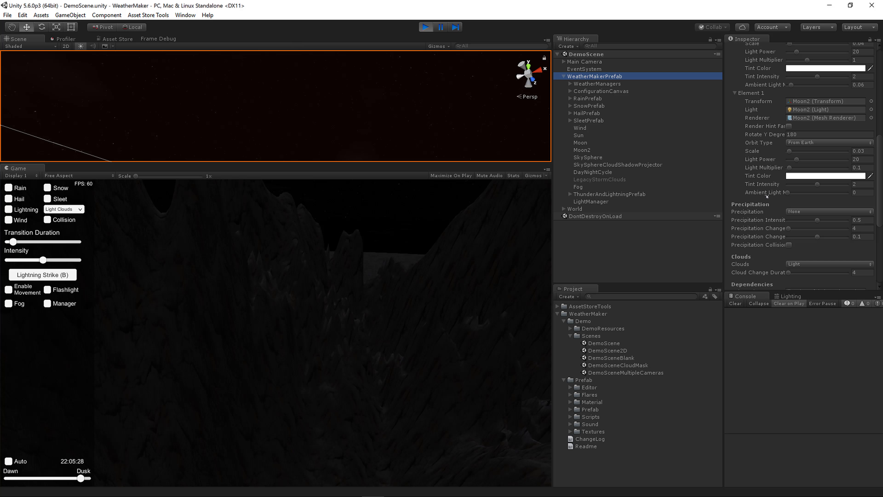
pyautogui.scroll(2, 766, 196)
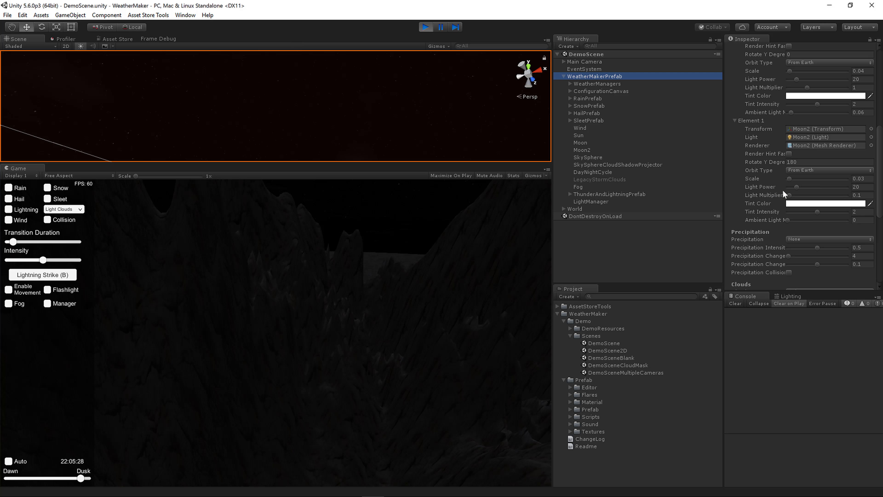
pyautogui.click(407, 260)
pyautogui.press('m')
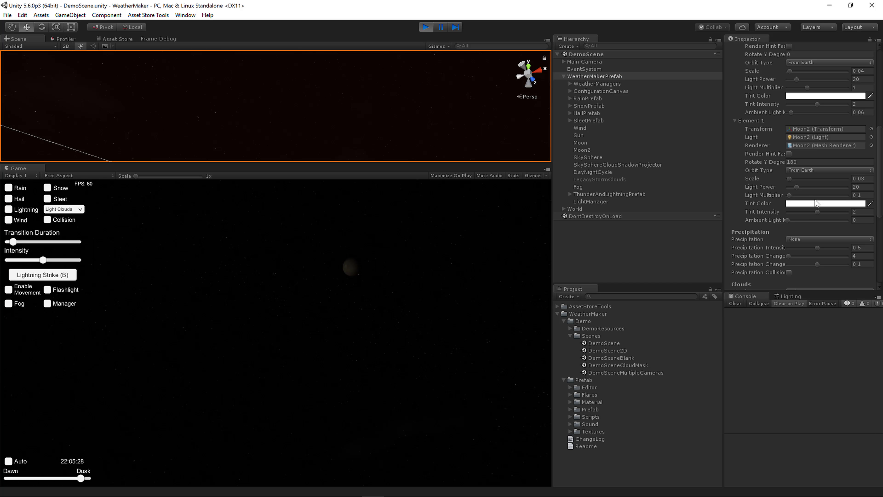
pyautogui.moveTo(790, 195); pyautogui.dragTo(852, 204)
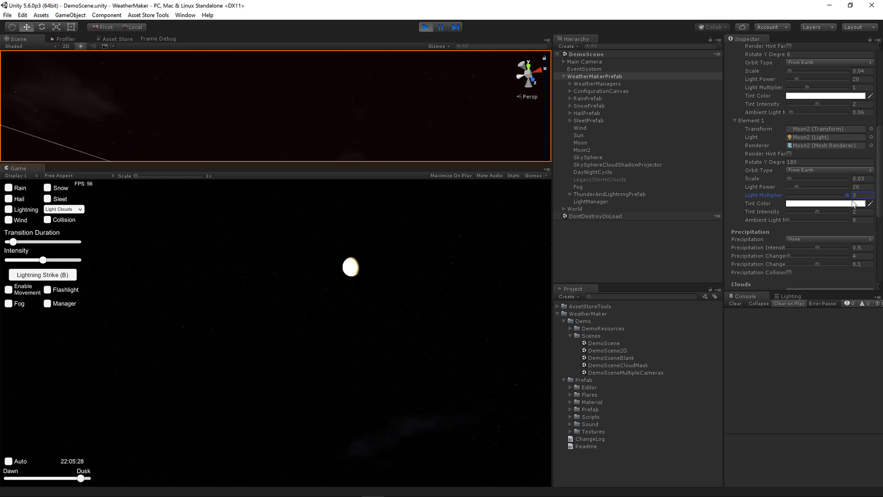
pyautogui.hotkey('ctrl', 'z')
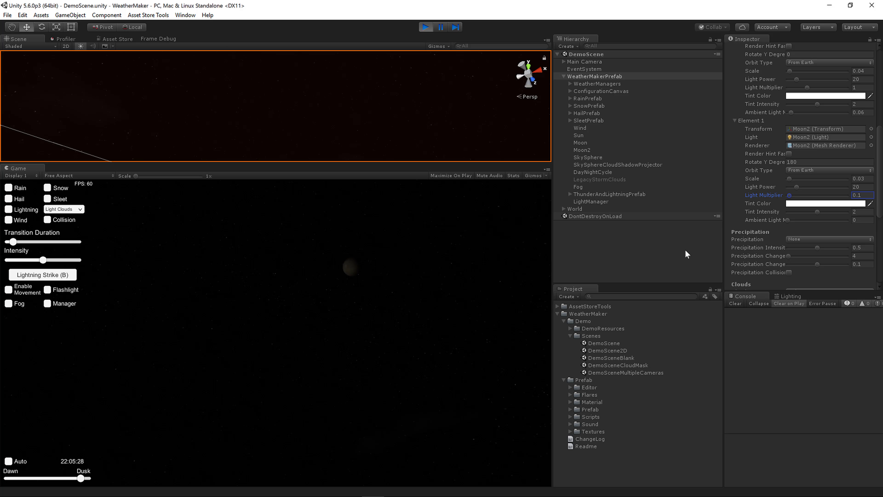
# Step: Try a Scale of 0.007 on the second moon, and undo the change
pyautogui.click(790, 179)
pyautogui.moveTo(790, 179); pyautogui.dragTo(788, 179)
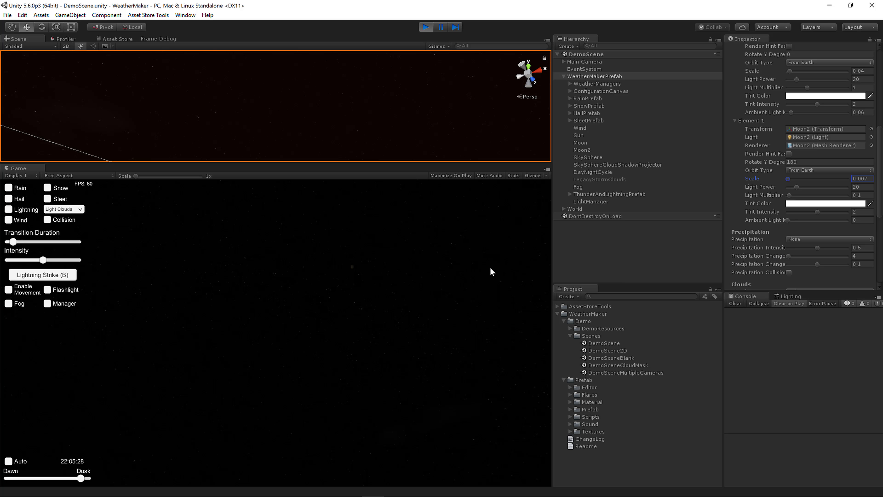
pyautogui.hotkey('ctrl', 'z')
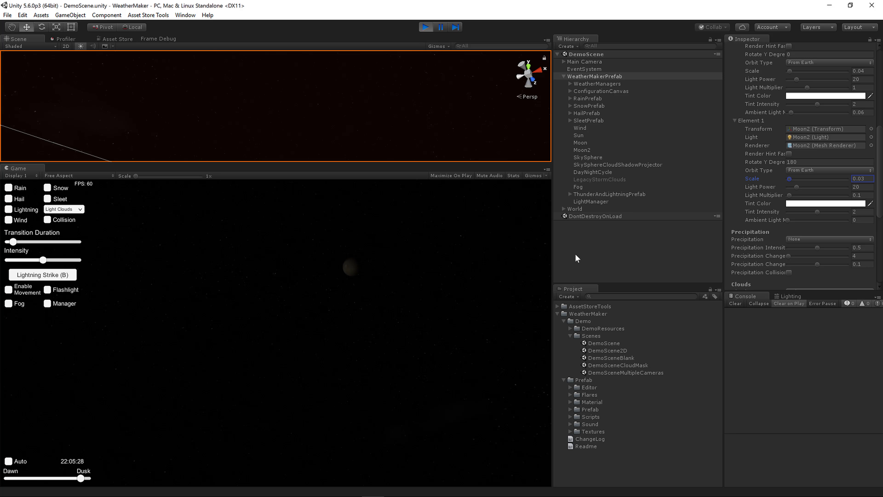